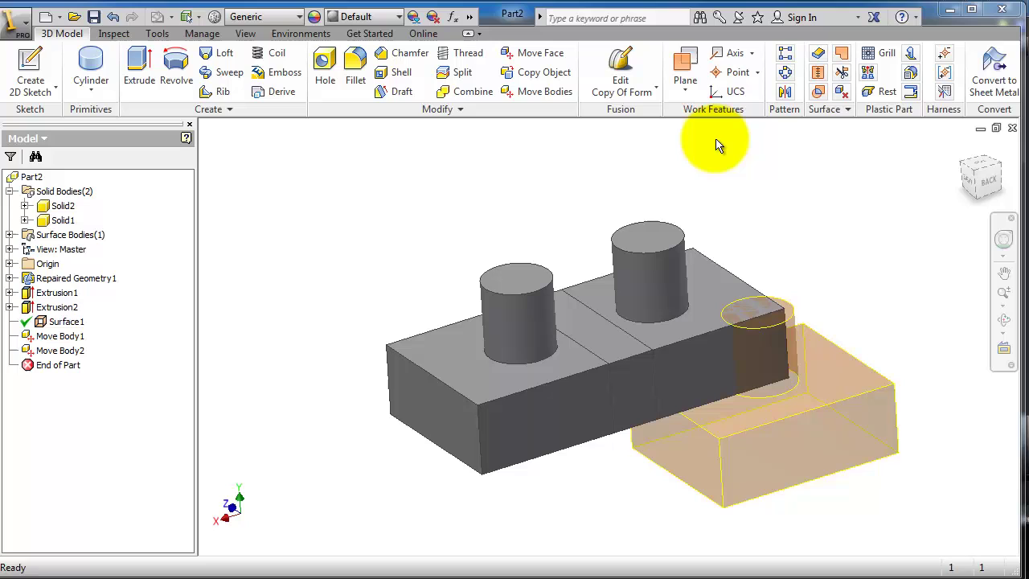
Show the work plane creation options from the Work Features panel's Plane dropdown
click(687, 88)
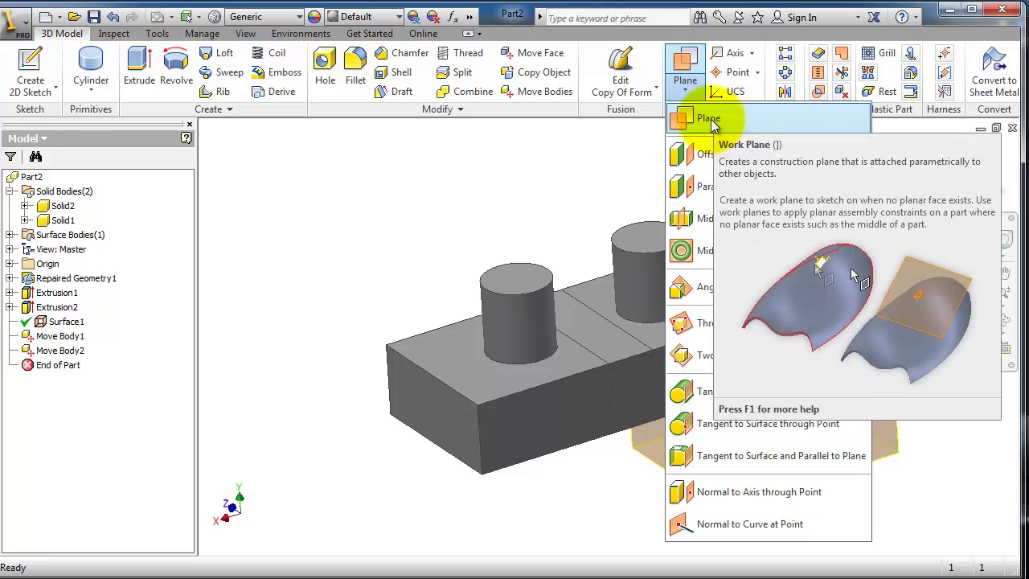
Create Work Plane1 midway between the block's top face and the first cylinder's top
click(726, 122)
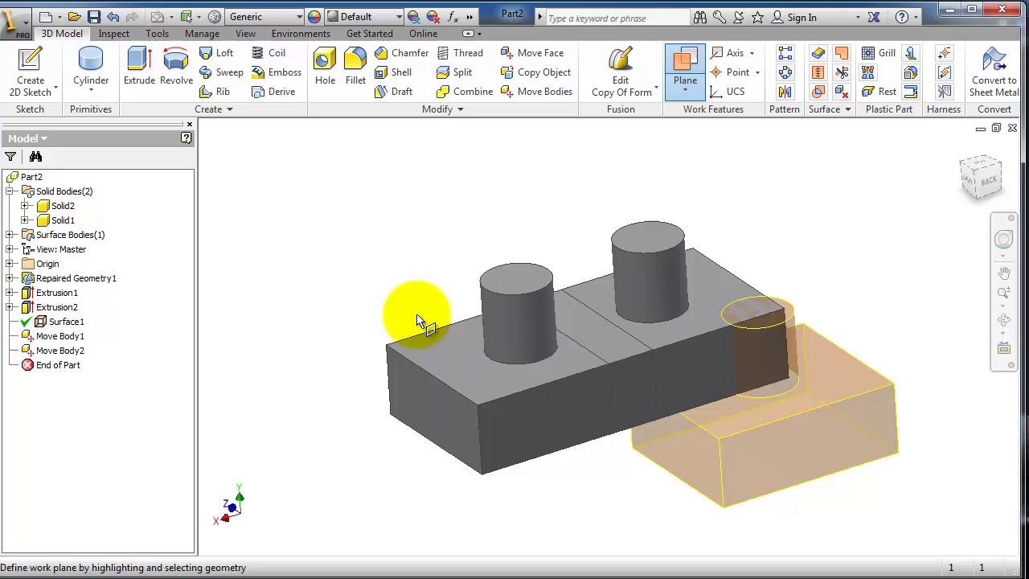
click(433, 376)
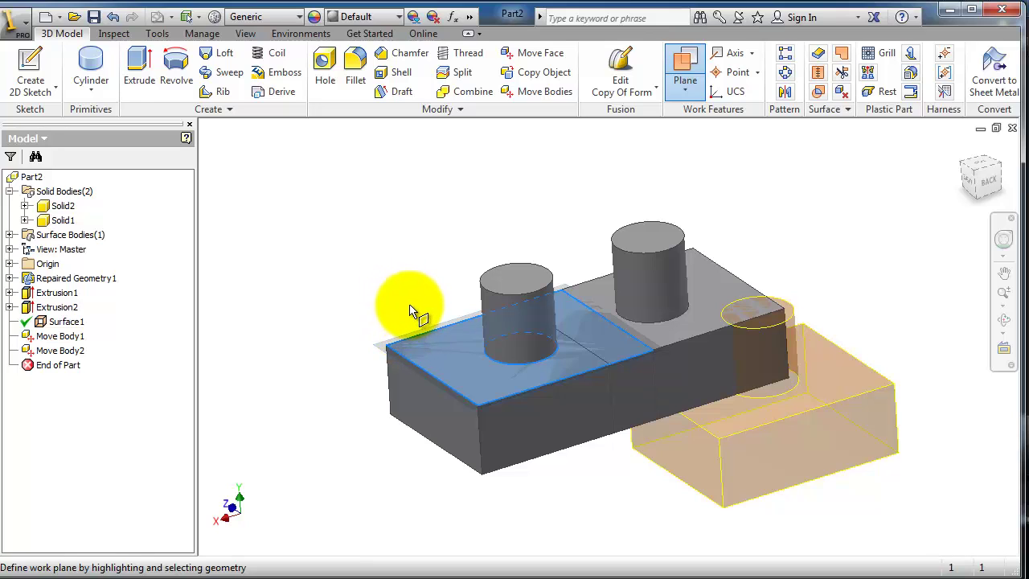
click(490, 291)
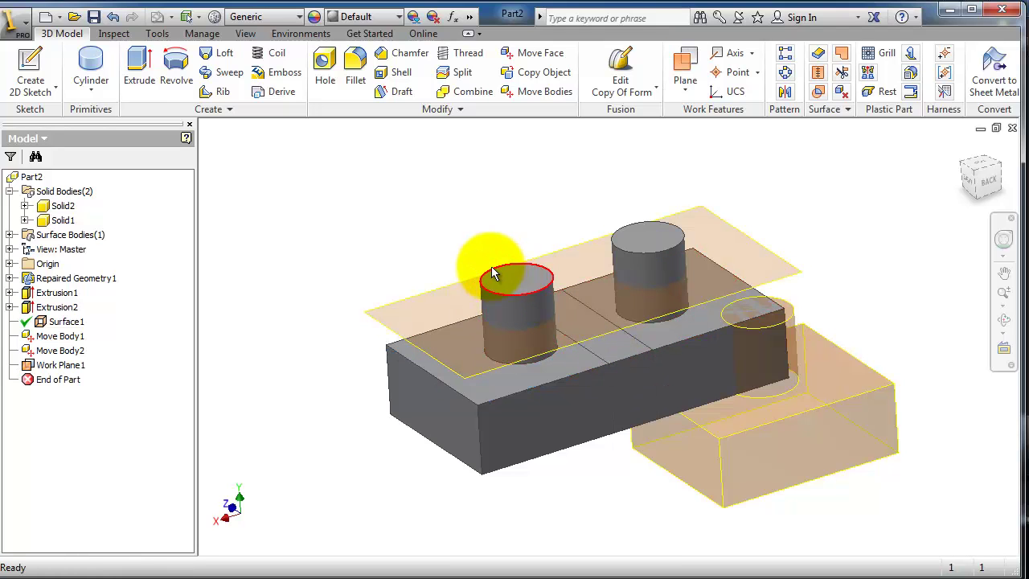
shift+middle_drag(487, 264, 452, 214)
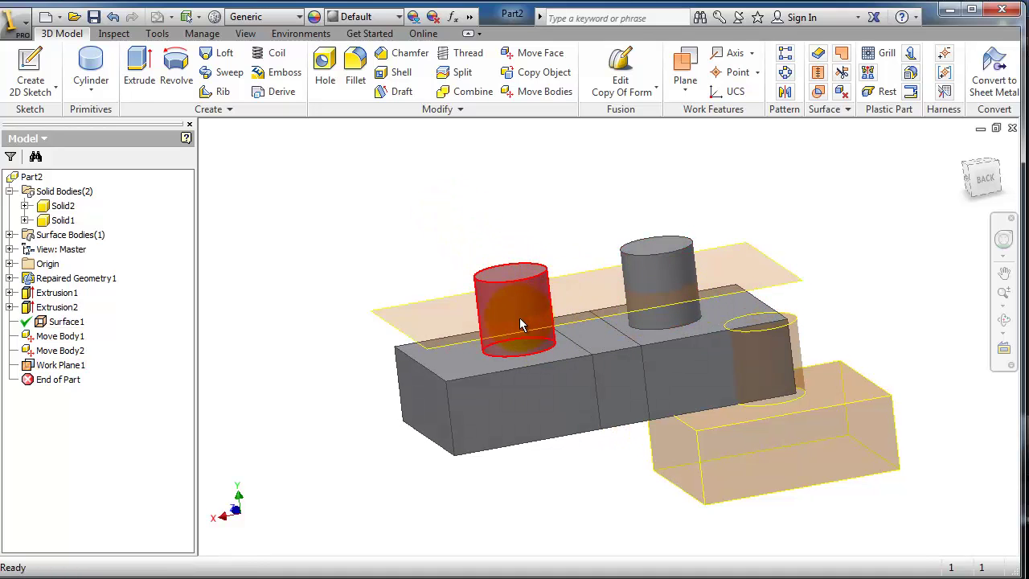
shift+middle_drag(452, 222, 535, 230)
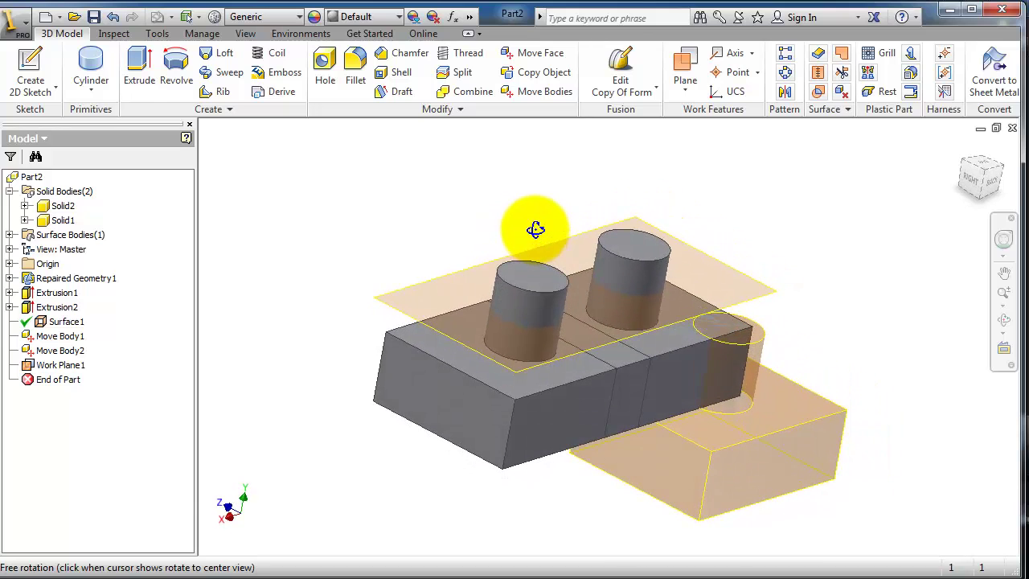
Pick the block's end face as reference for a new plane and locate a corner point
click(681, 64)
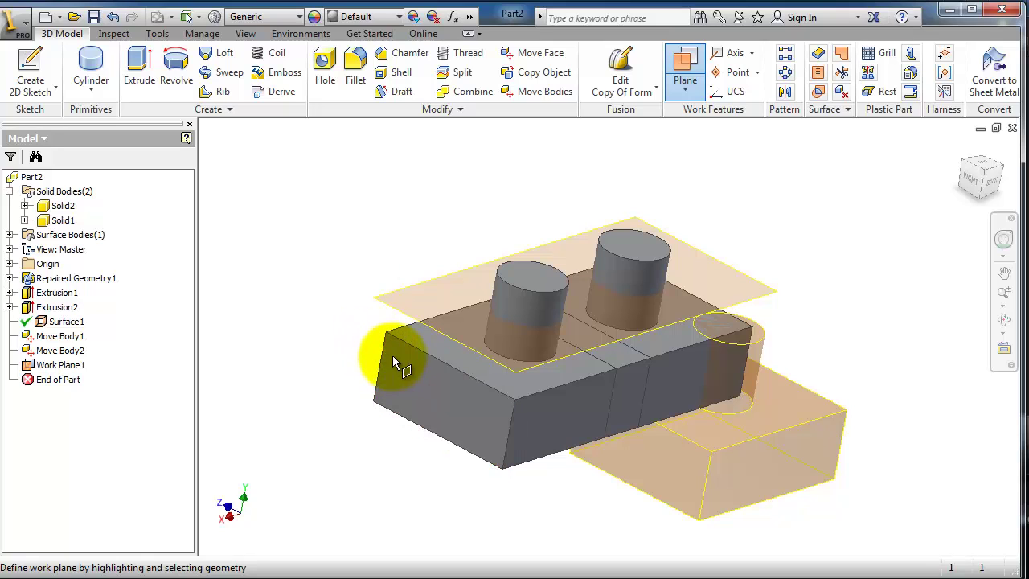
click(452, 389)
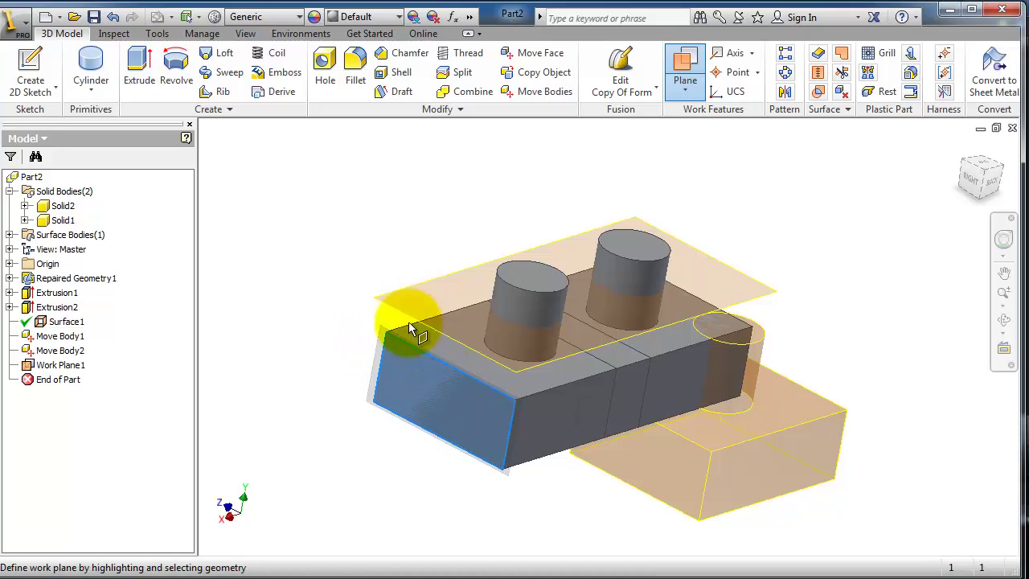
shift+middle_drag(344, 270, 311, 276)
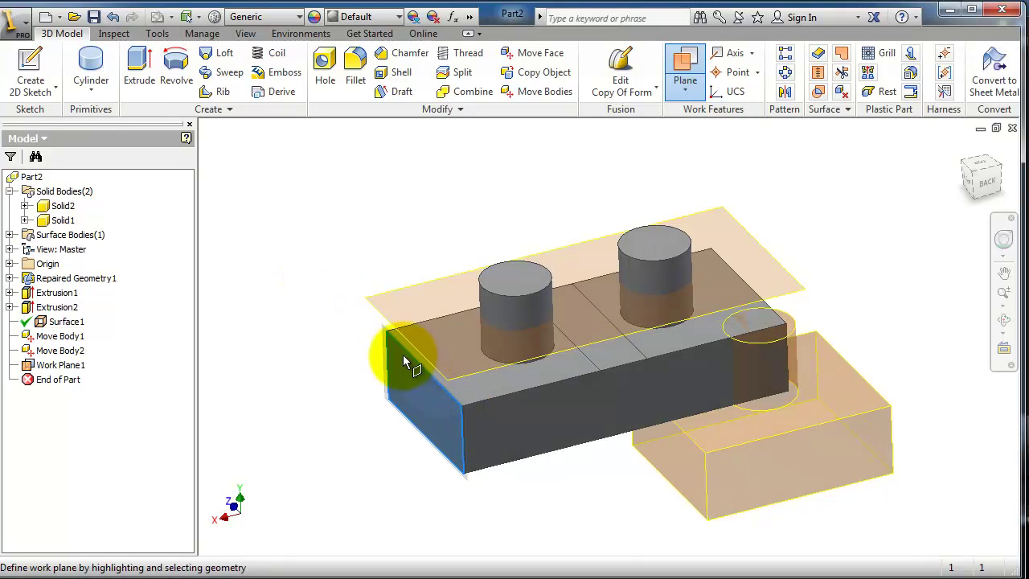
scroll(452, 423, up, 5)
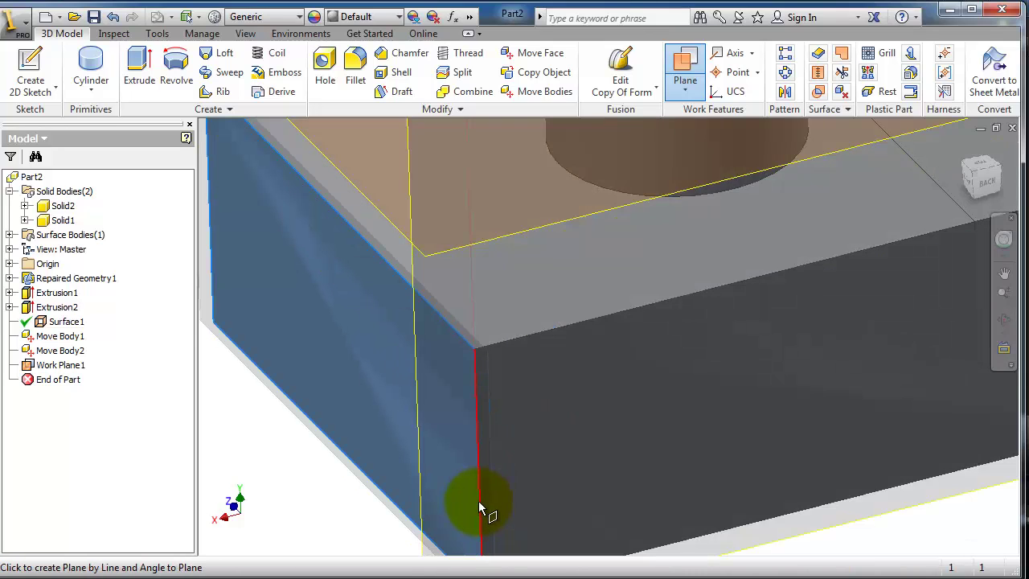
scroll(382, 490, up, 3)
scroll(388, 482, down, 3)
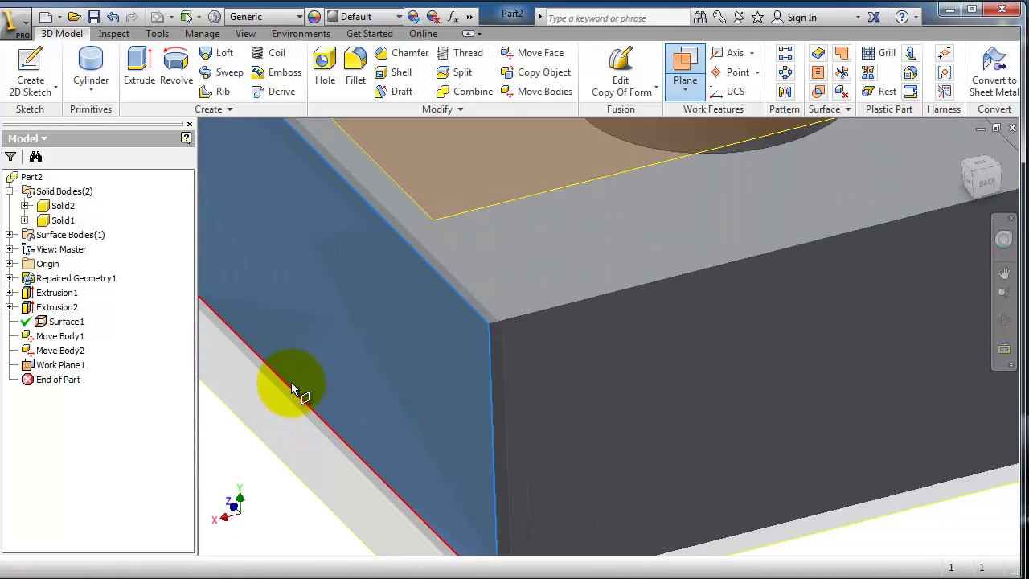
scroll(302, 393, down, 5)
shift+middle_drag(317, 434, 450, 445)
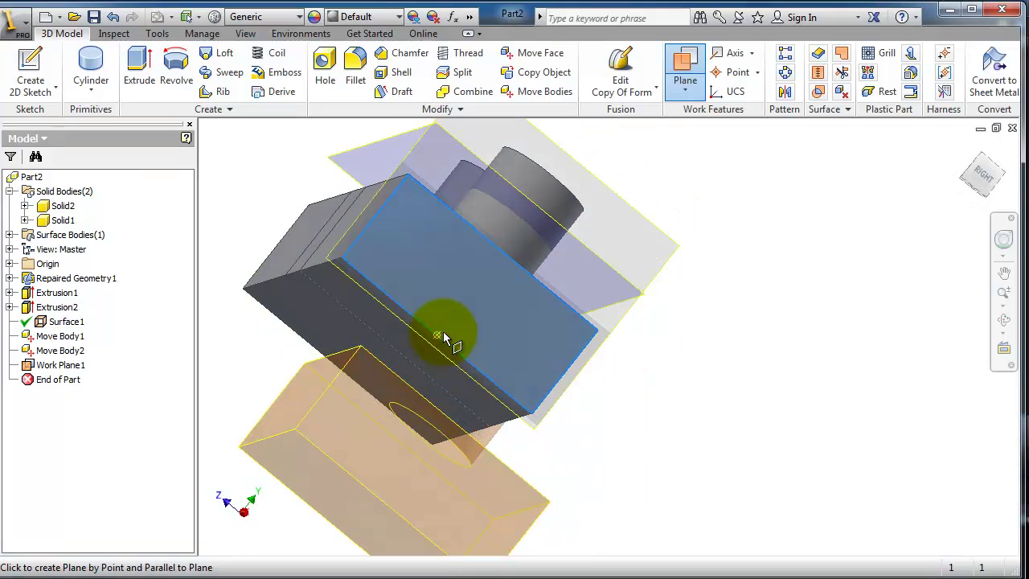
shift+middle_drag(652, 367, 544, 353)
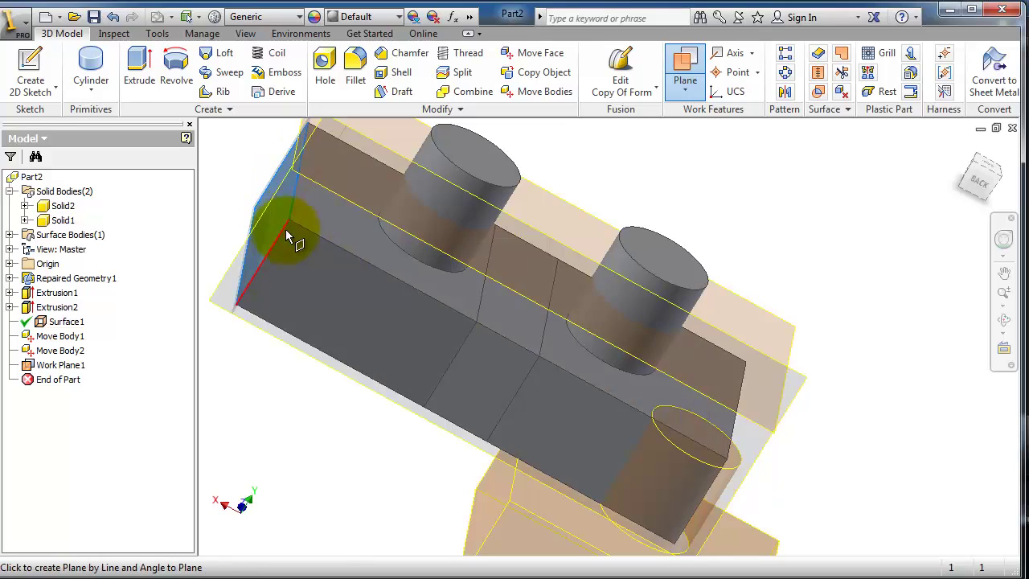
Place Work Plane2 through the block corner point, parallel to the end face
click(265, 268)
key(F4)
drag(725, 245, 677, 237)
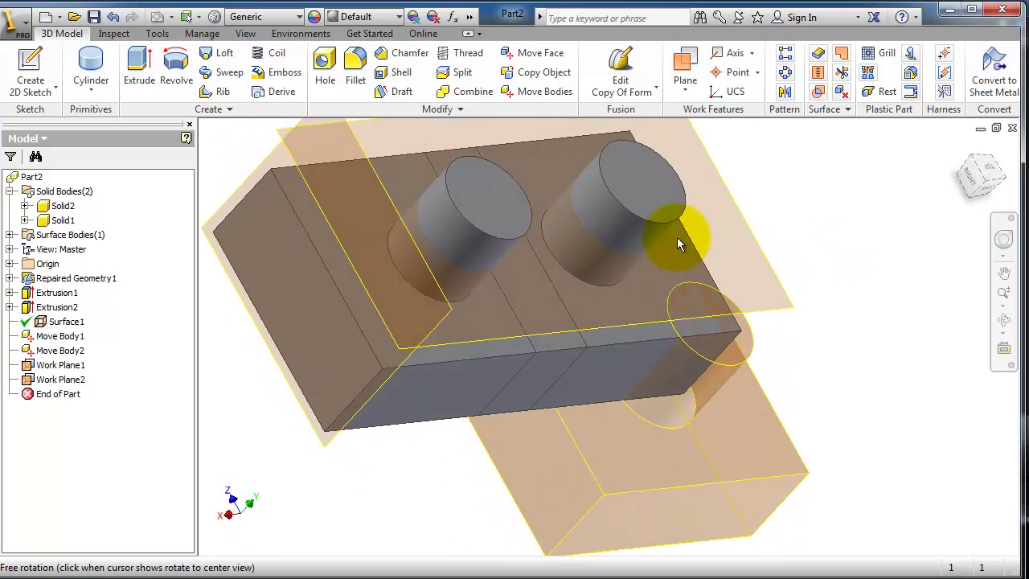
key(Escape)
scroll(683, 265, up, 3)
Stretch Work Plane1's displayed extent well beyond the block's side, then deselect it
click(510, 180)
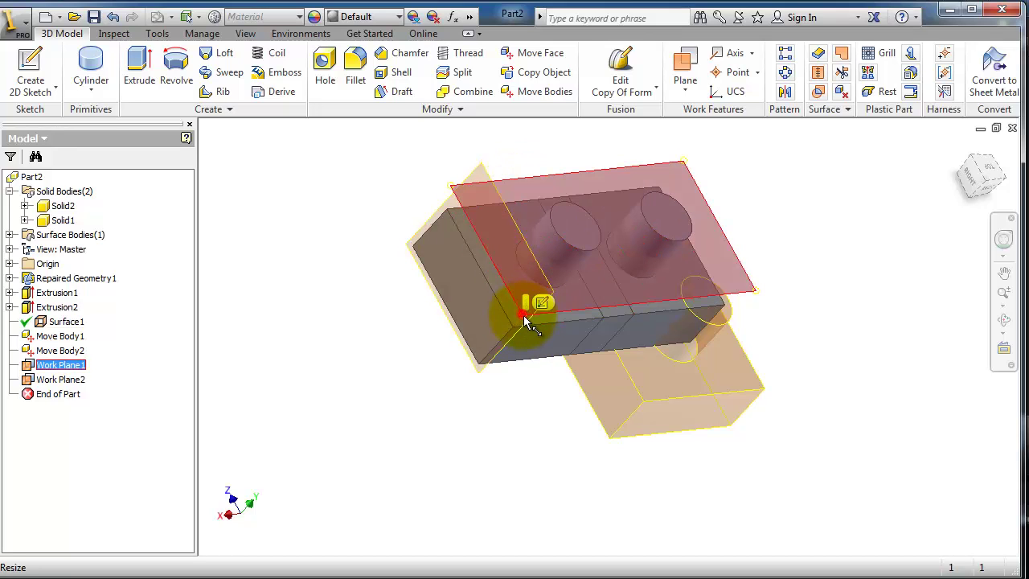
drag(524, 319, 392, 470)
shift+middle_drag(792, 321, 742, 213)
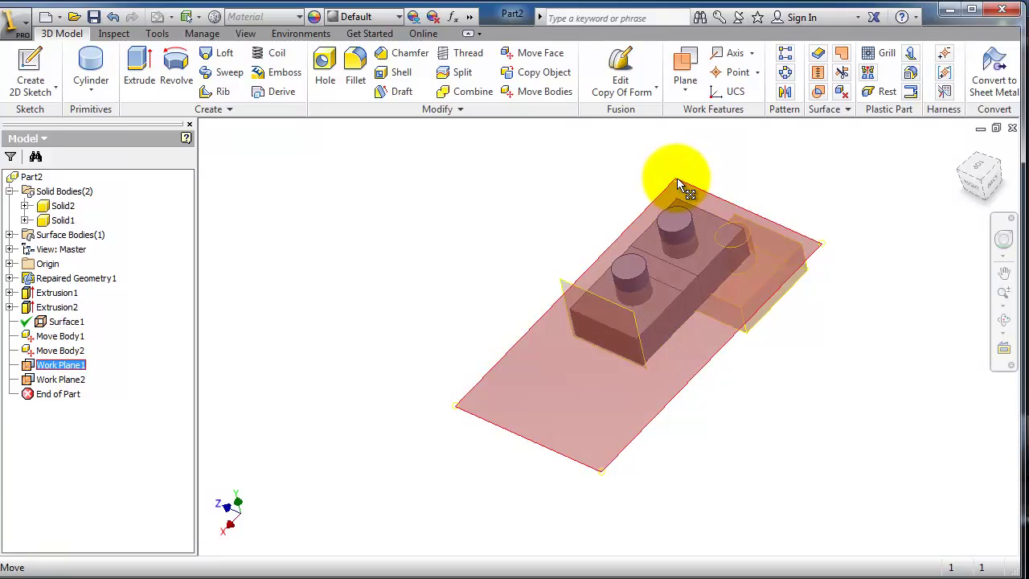
drag(678, 184, 599, 175)
click(593, 201)
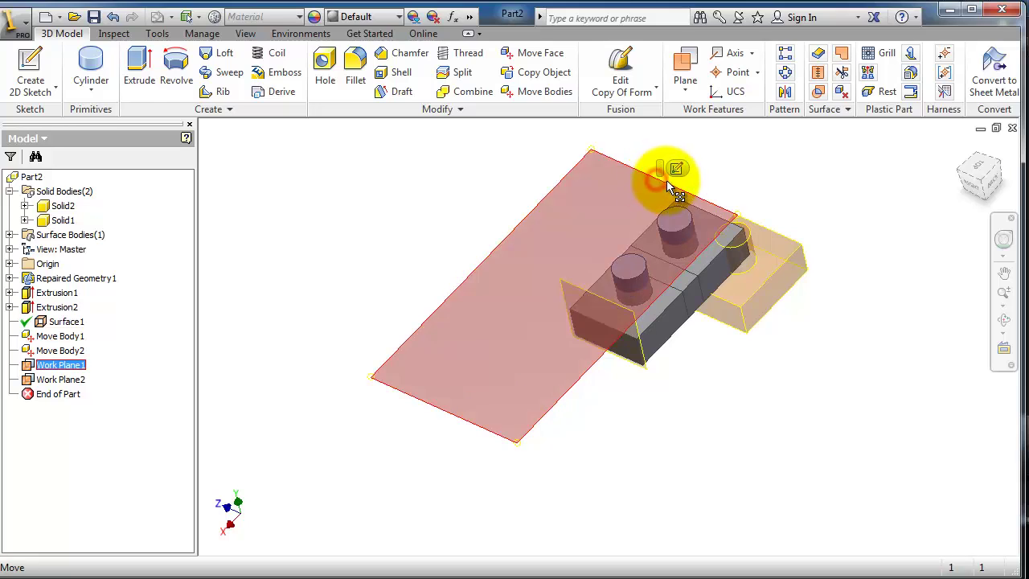
click(671, 174)
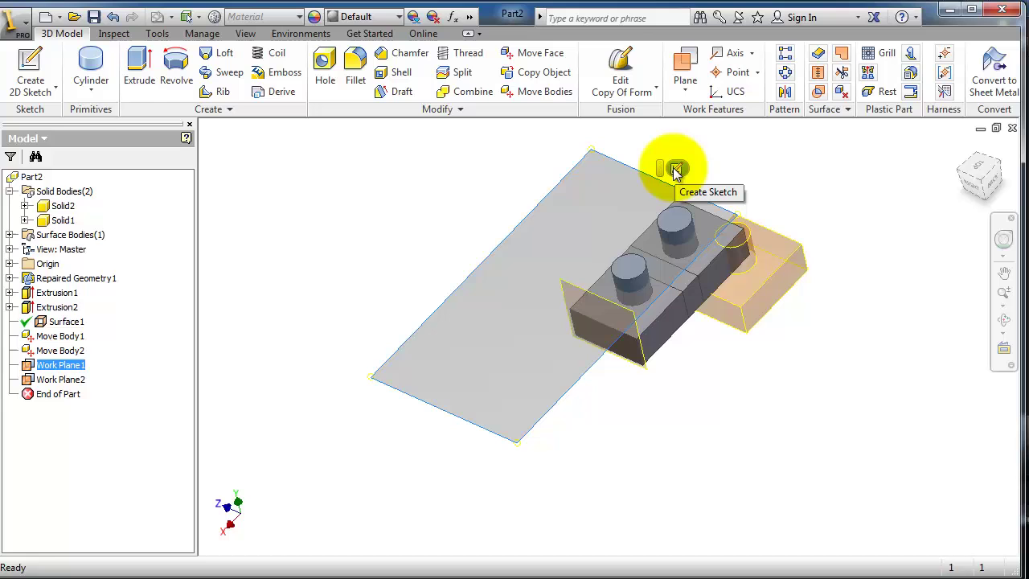
click(425, 231)
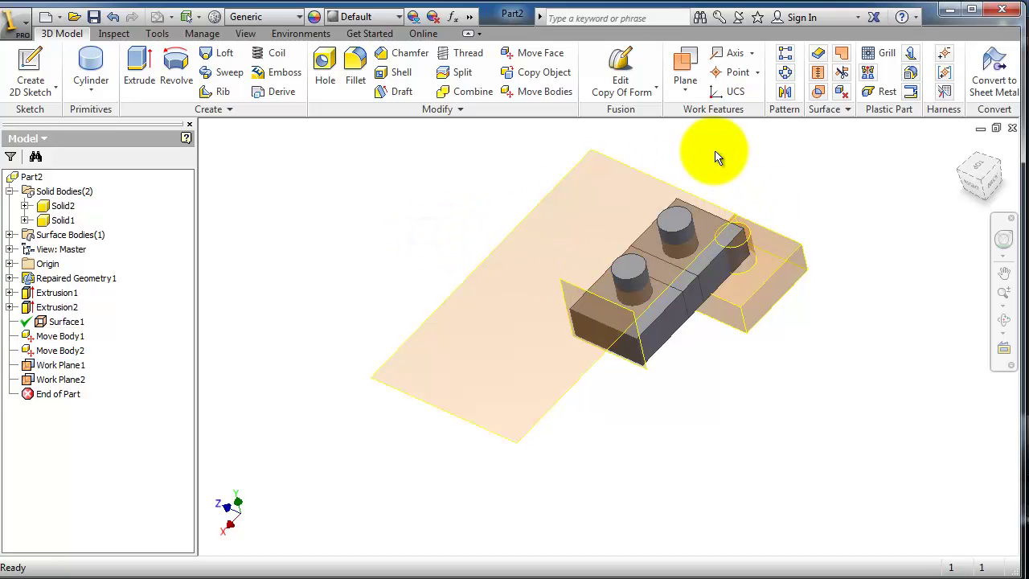
Create Work Plane3 through the block's long top edge at 45° to the cylinder top
shift+middle_drag(736, 443, 657, 415)
click(681, 63)
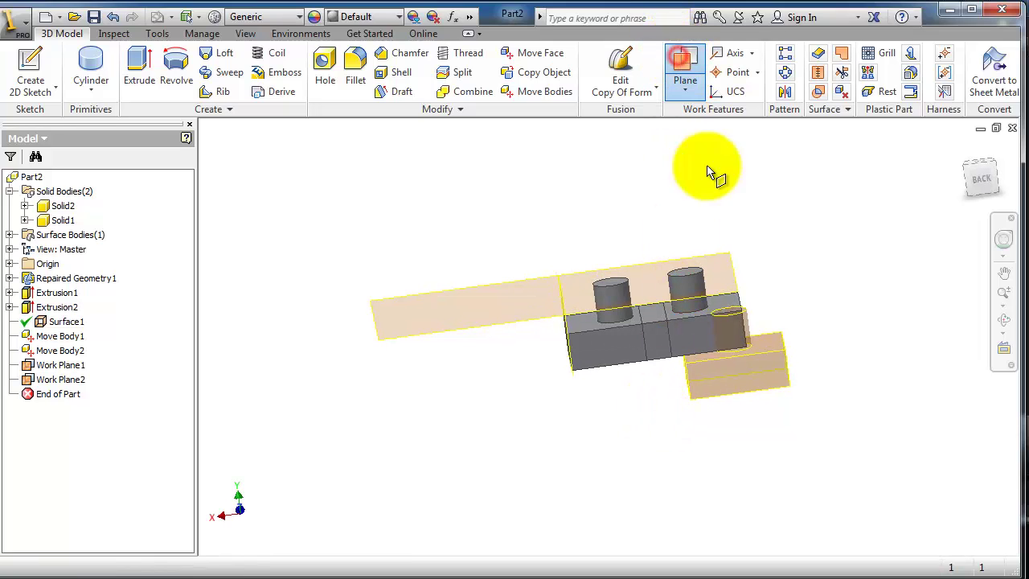
click(686, 317)
scroll(688, 318, down, 3)
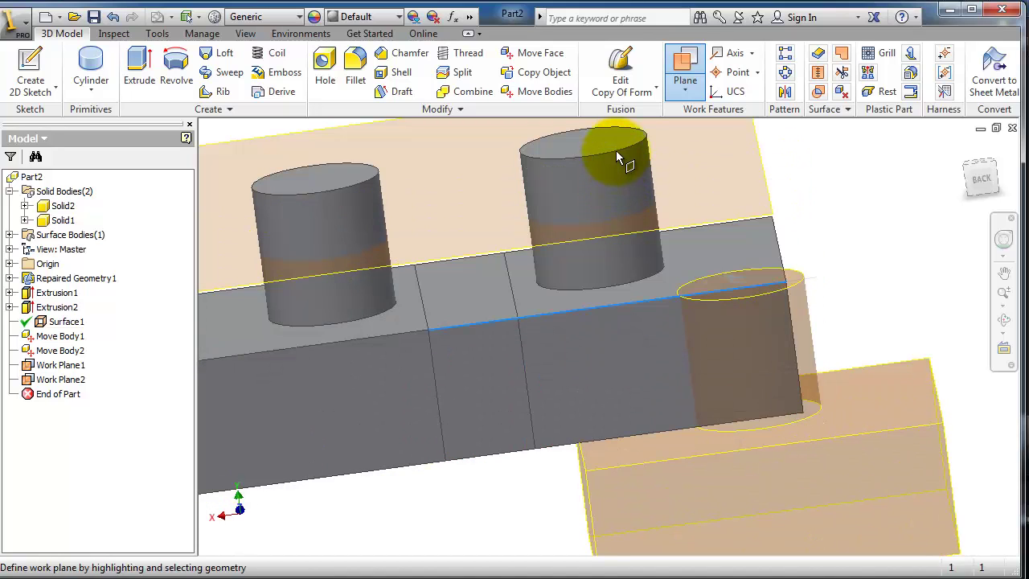
click(616, 149)
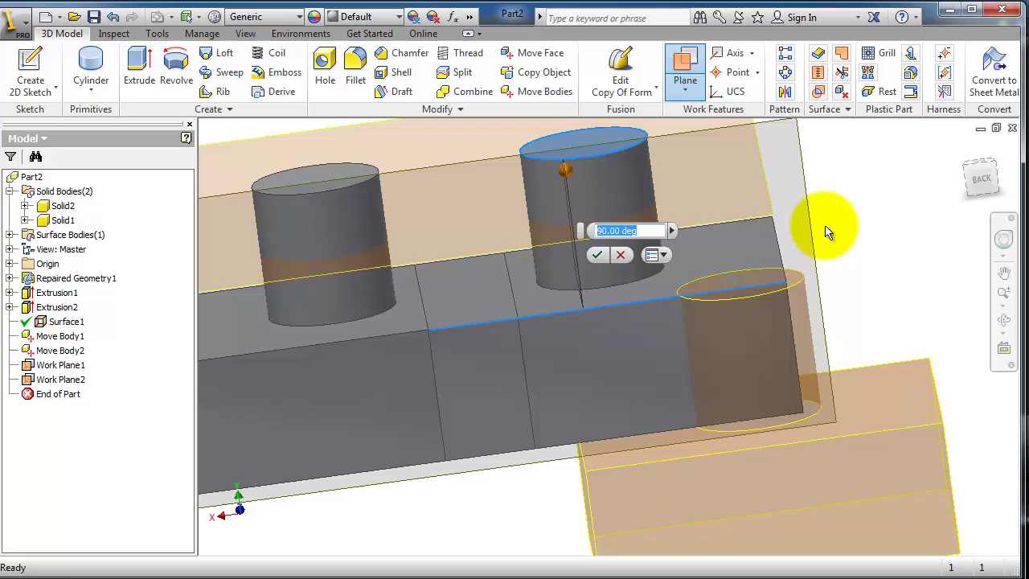
shift+middle_drag(827, 220, 795, 239)
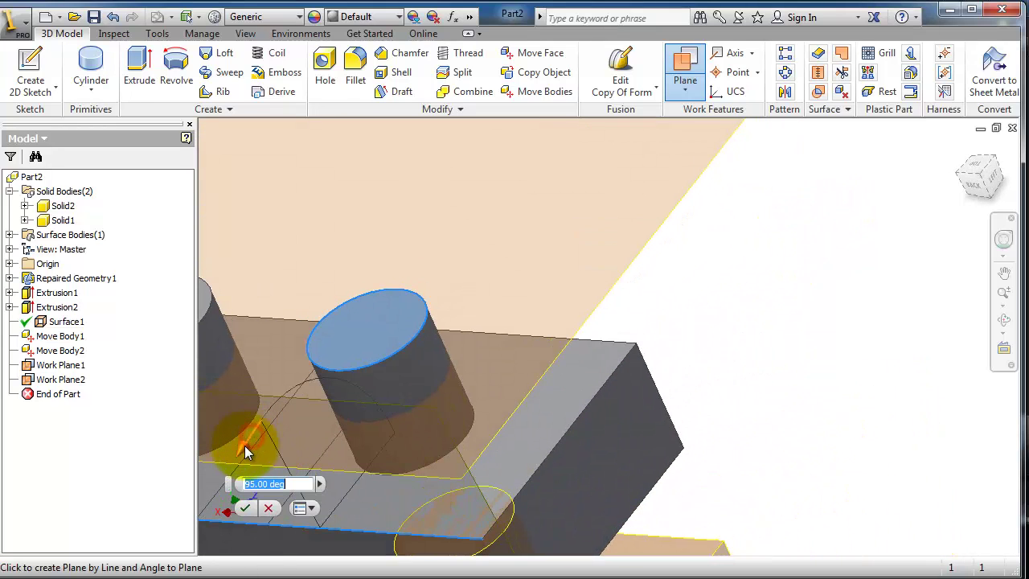
drag(247, 444, 318, 480)
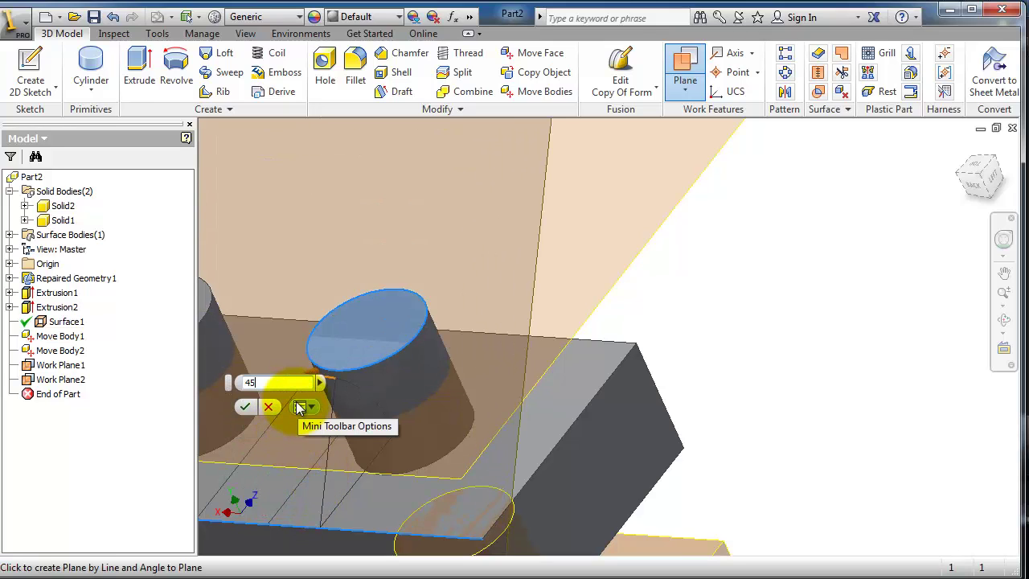
click(244, 407)
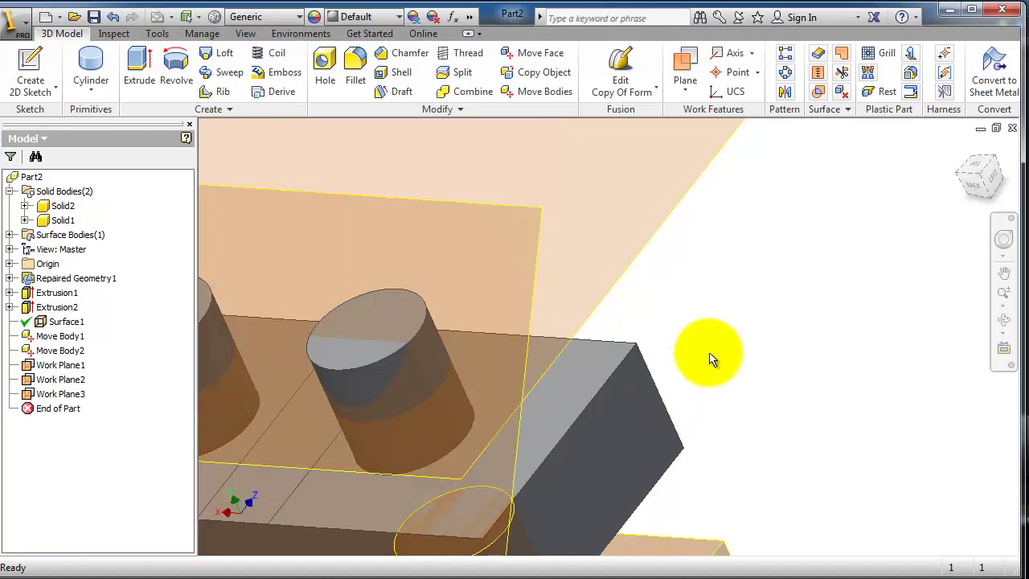
Inspect Work Plane3 from several angles and return to the full view of the part
shift+middle_drag(712, 356, 865, 283)
drag(864, 290, 873, 298)
key(Escape)
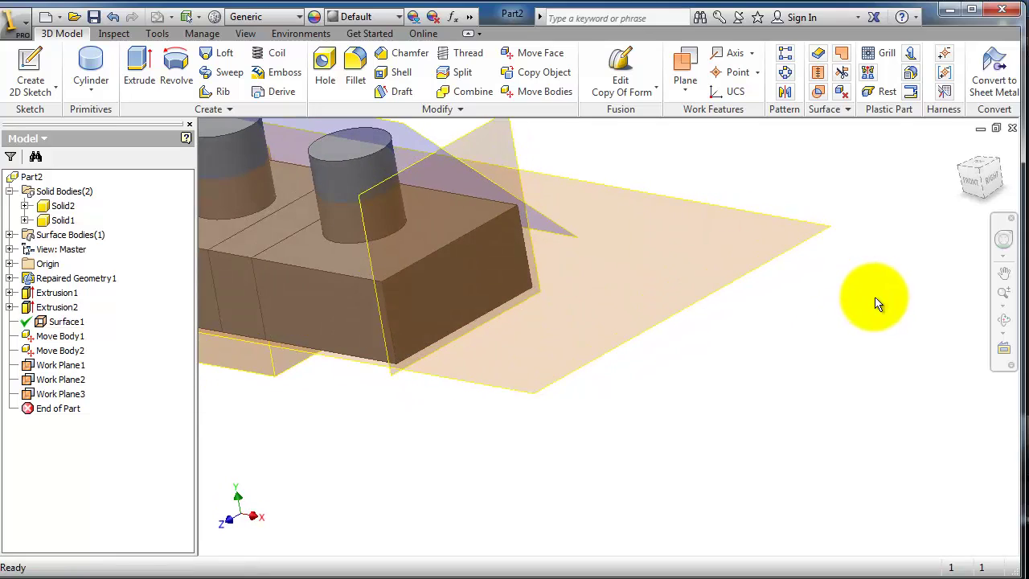
key(F6)
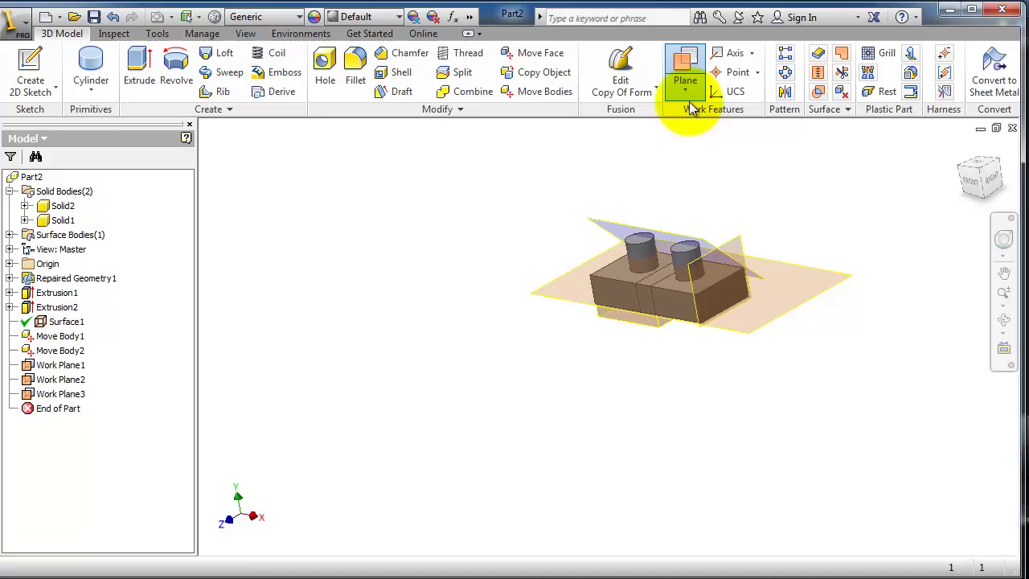
Base a new work plane on the origin XZ Plane and frame its preview below the block
click(688, 96)
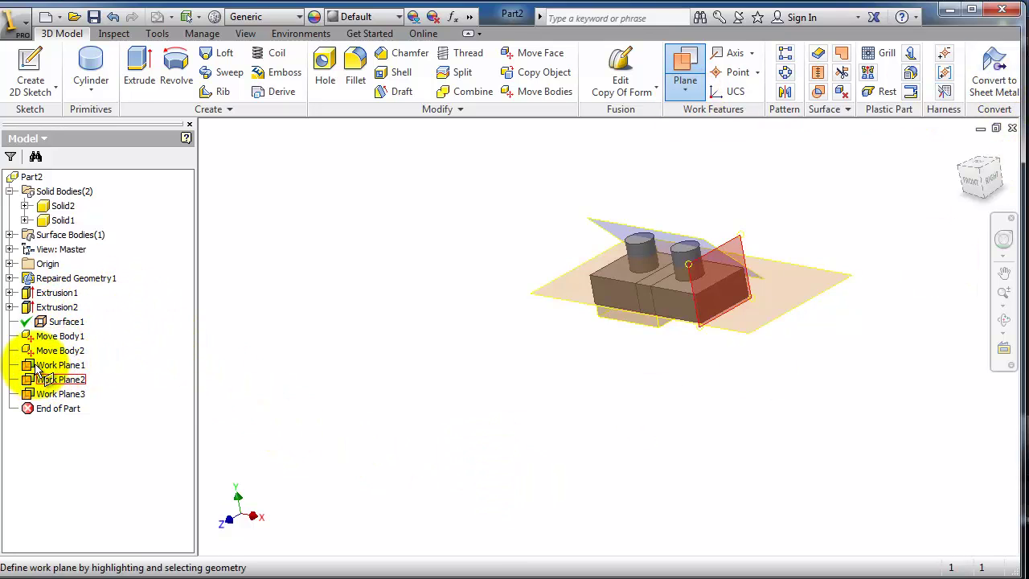
click(10, 264)
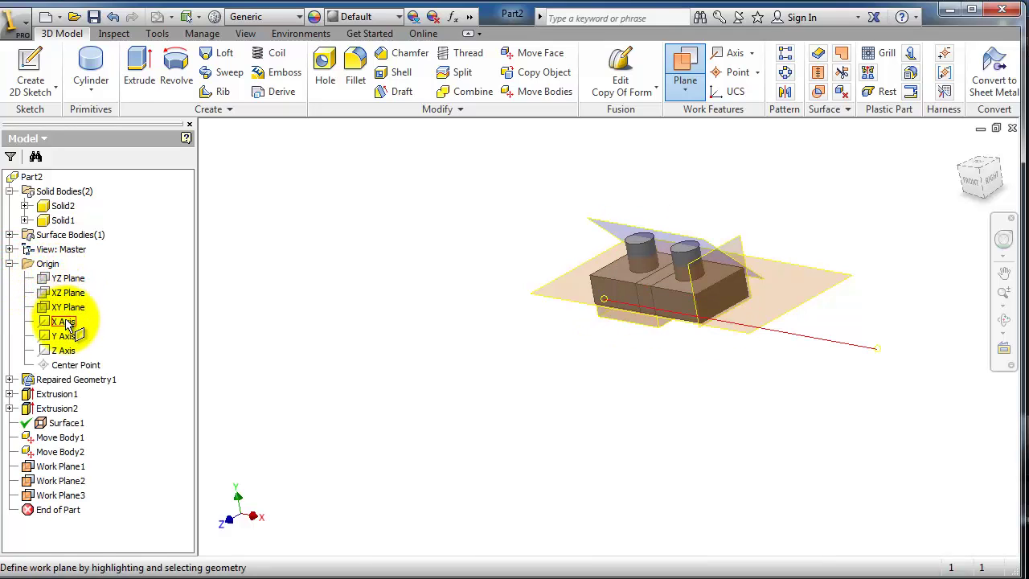
click(68, 293)
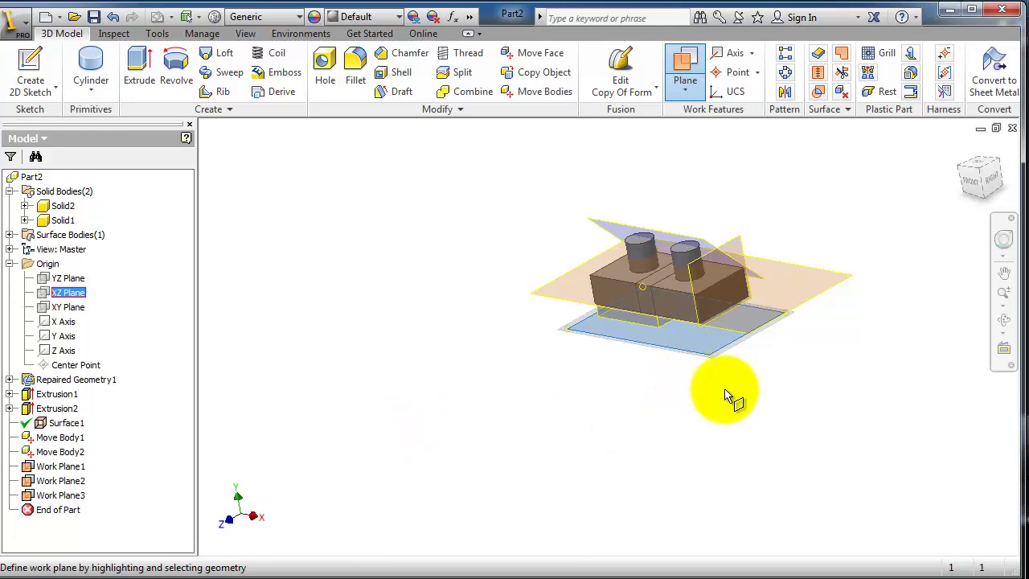
shift+middle_drag(728, 395, 723, 368)
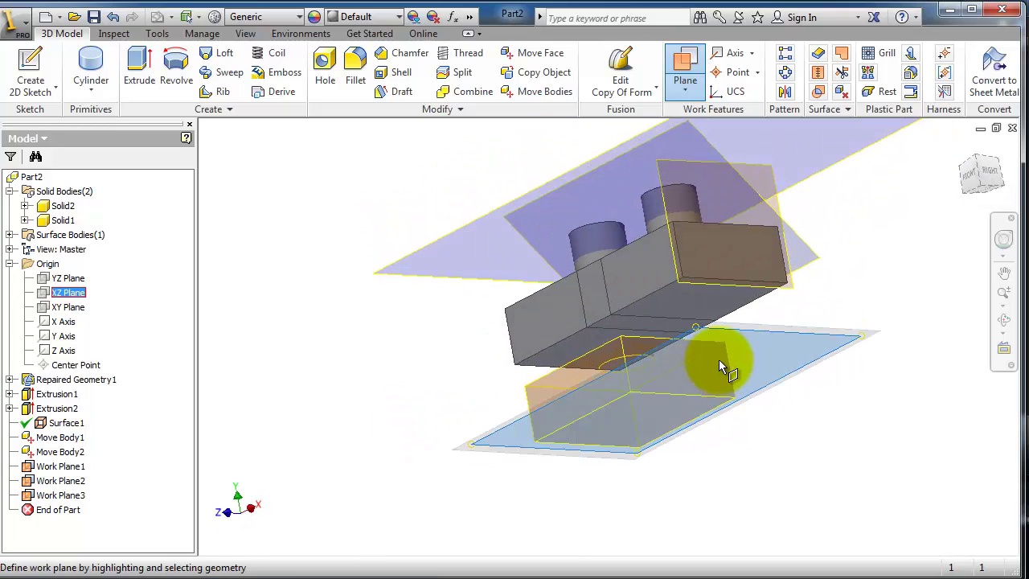
middle_drag(771, 423, 808, 436)
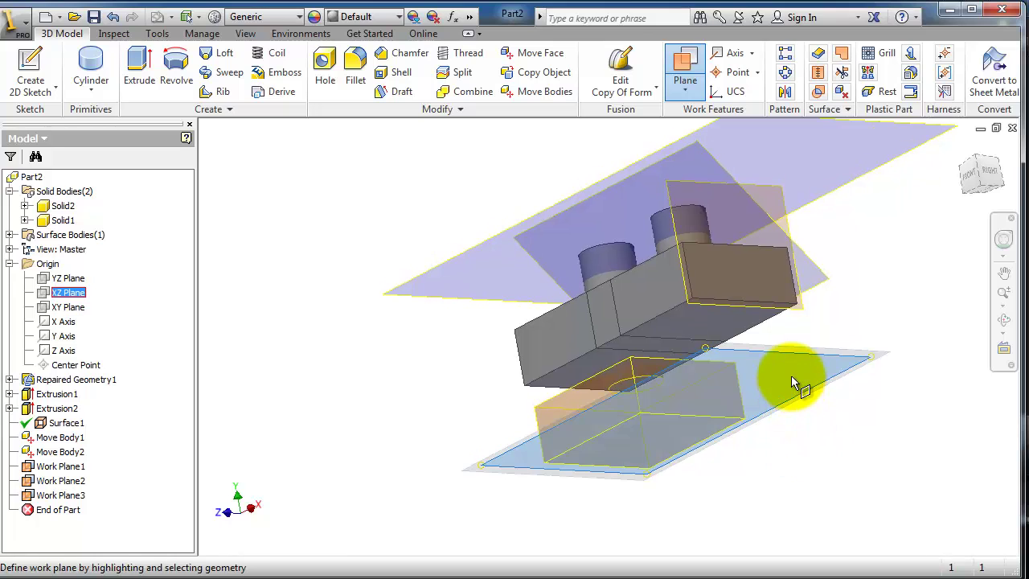